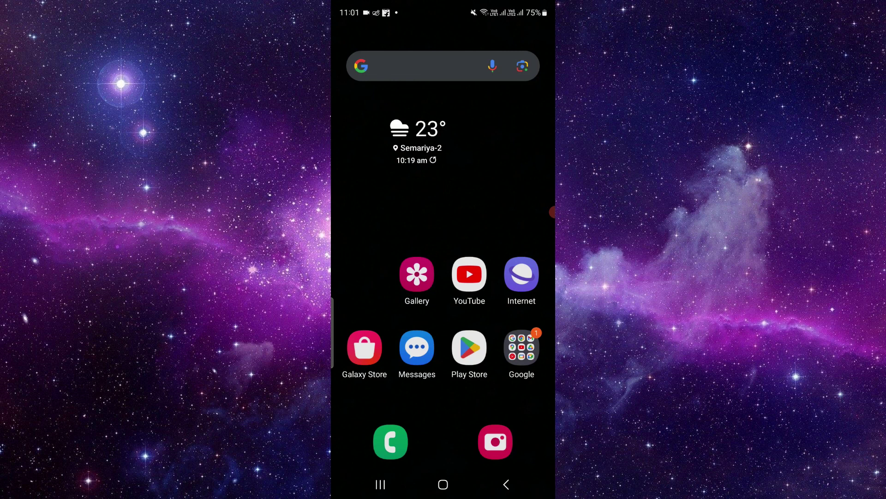
Open the app drawer, then leave Surfline and go back to the home screen
{"action": "left_click_drag", "start_coordinate": [444, 388], "coordinate": [443, 208]}
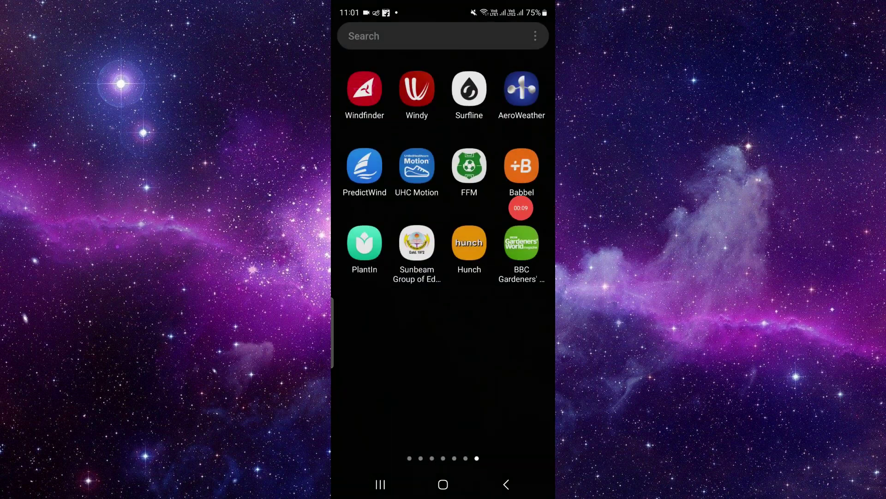
{"action": "left_click", "coordinate": [469, 88]}
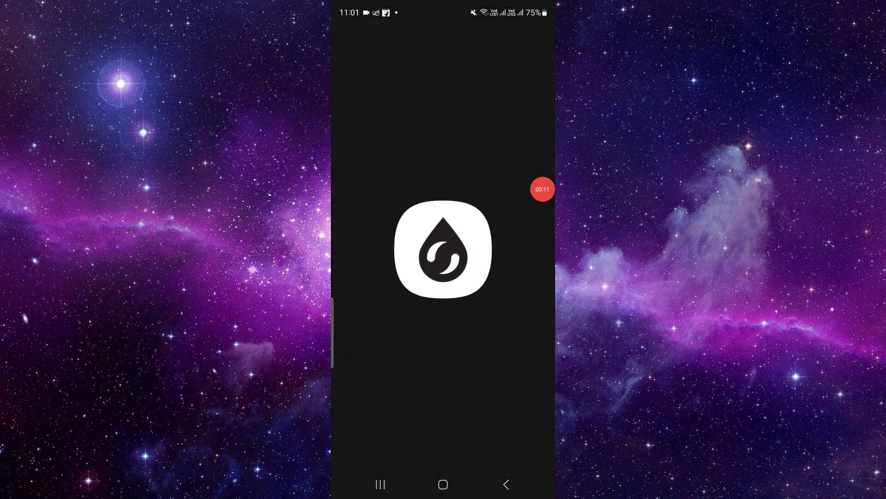
{"action": "left_click", "coordinate": [443, 485]}
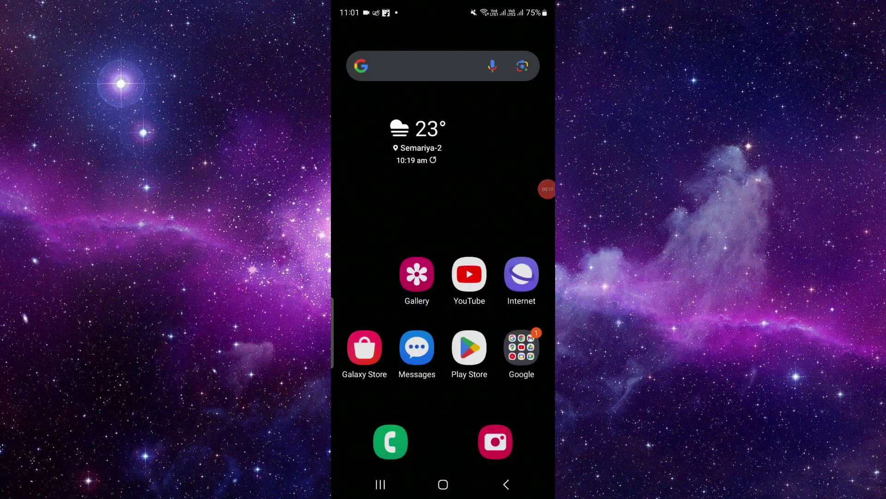
From the app drawer, open Surfline's App info and its 'App details in store' link
{"action": "left_click_drag", "start_coordinate": [443, 387], "coordinate": [443, 207]}
{"action": "left_click_drag", "start_coordinate": [469, 88], "coordinate": [469, 90]}
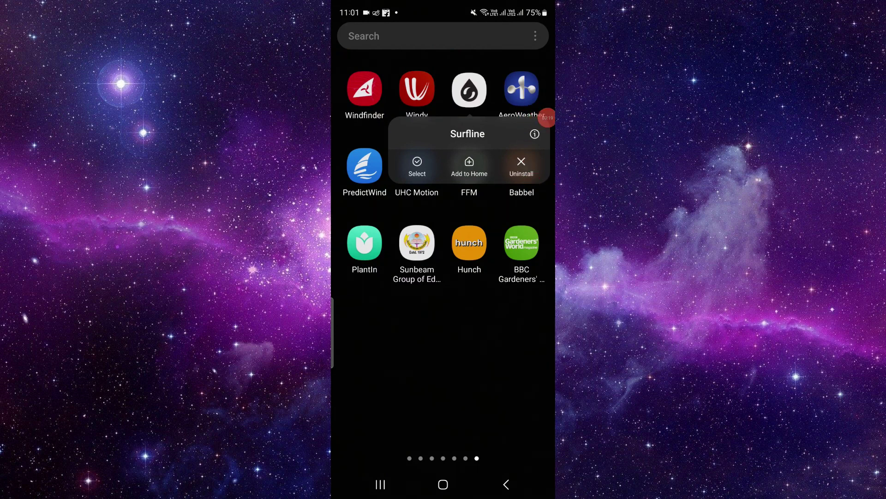
{"action": "left_click", "coordinate": [535, 134]}
{"action": "scroll", "coordinate": [444, 277], "scroll_direction": "down", "scroll_amount": 5}
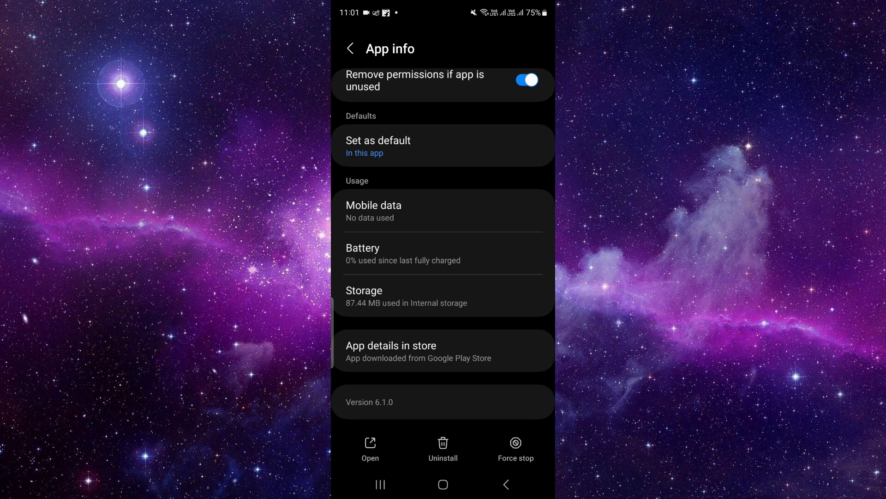
{"action": "left_click", "coordinate": [443, 350]}
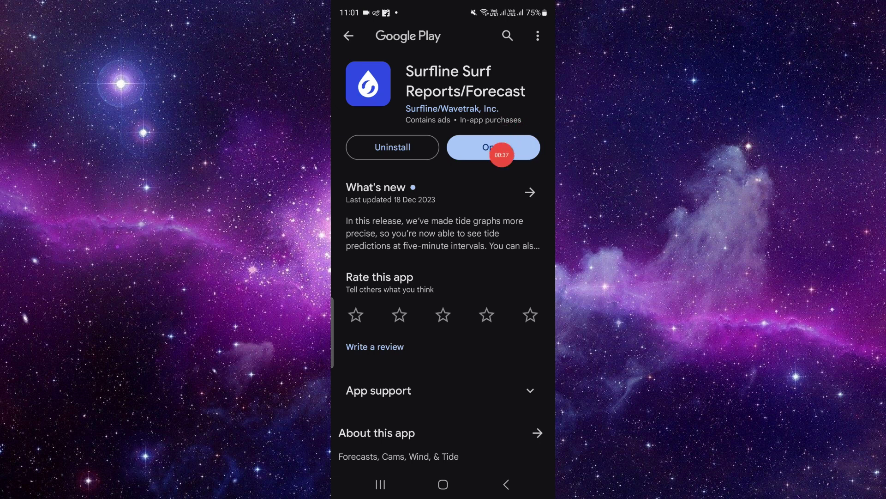
{"action": "scroll", "coordinate": [444, 277], "scroll_direction": "down", "scroll_amount": 5}
{"action": "scroll", "coordinate": [444, 277], "scroll_direction": "down", "scroll_amount": 8}
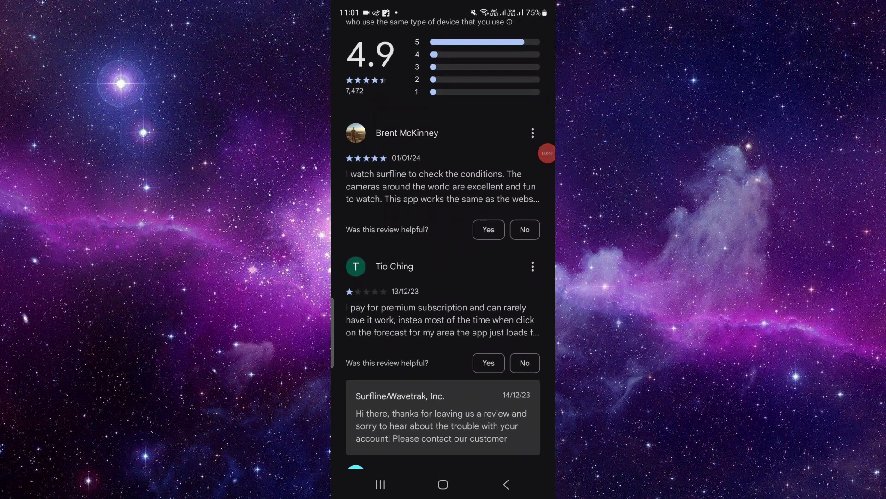
{"action": "scroll", "coordinate": [444, 277], "scroll_direction": "down", "scroll_amount": 4}
{"action": "scroll", "coordinate": [444, 277], "scroll_direction": "up", "scroll_amount": 10}
{"action": "scroll", "coordinate": [444, 277], "scroll_direction": "up", "scroll_amount": 5}
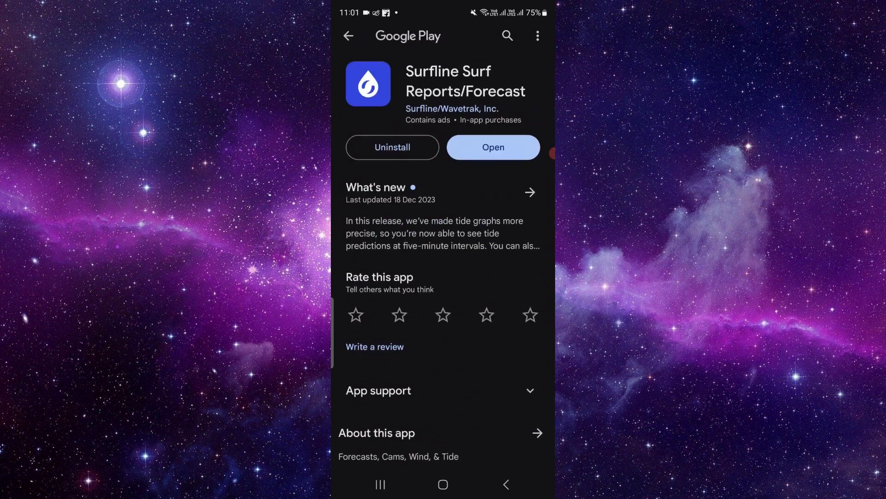
View Surfline's full What's new notes, then back out through the listing and App info to Home
{"action": "left_click", "coordinate": [530, 192]}
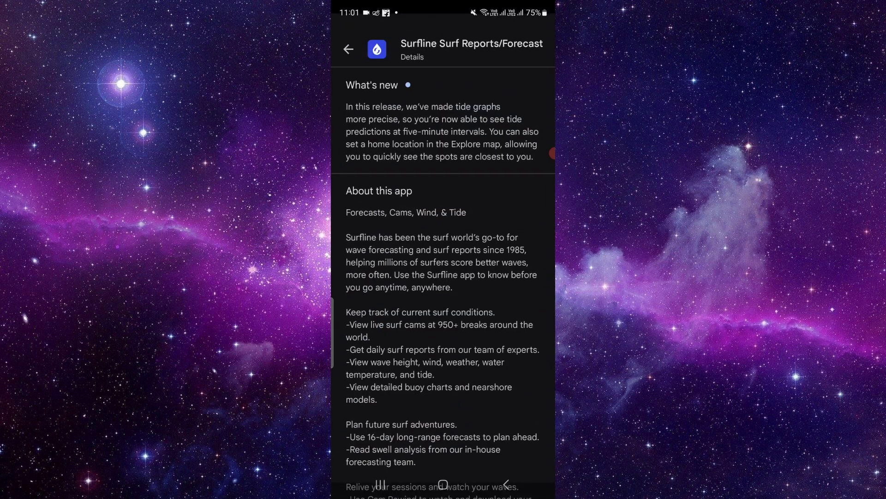
{"action": "scroll", "coordinate": [443, 277], "scroll_direction": "down", "scroll_amount": 1}
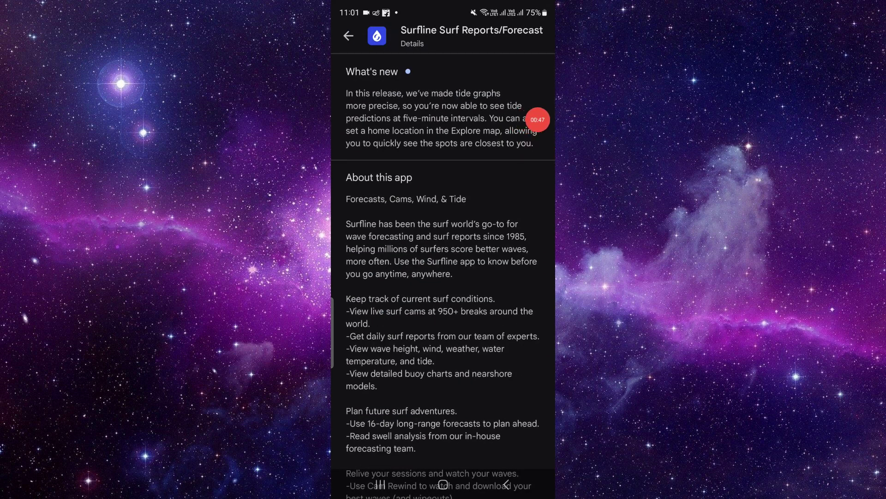
{"action": "scroll", "coordinate": [443, 277], "scroll_direction": "down", "scroll_amount": 5}
{"action": "scroll", "coordinate": [444, 277], "scroll_direction": "down", "scroll_amount": 5}
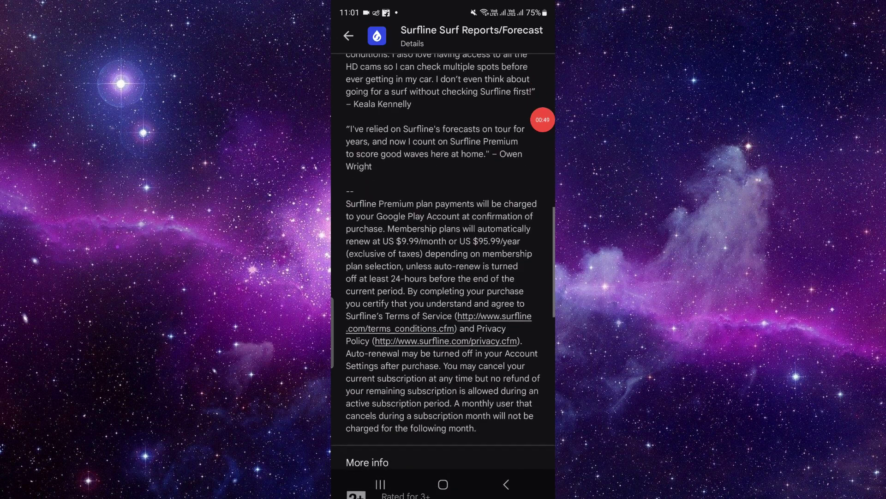
{"action": "scroll", "coordinate": [443, 277], "scroll_direction": "up", "scroll_amount": 10}
{"action": "scroll", "coordinate": [443, 278], "scroll_direction": "up", "scroll_amount": 3}
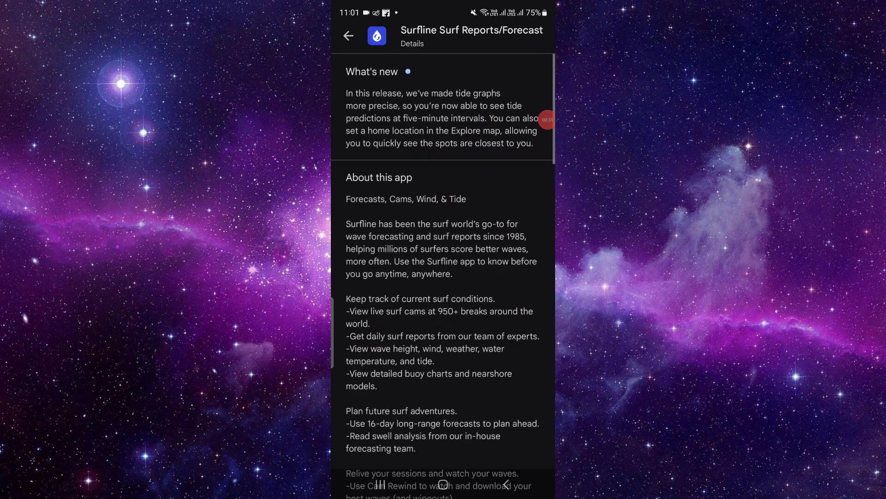
{"action": "left_click", "coordinate": [506, 483]}
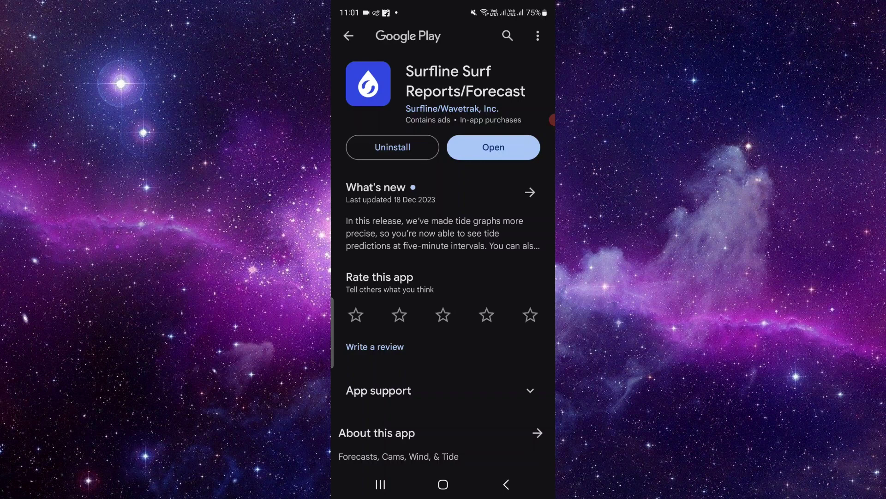
{"action": "left_click", "coordinate": [506, 484]}
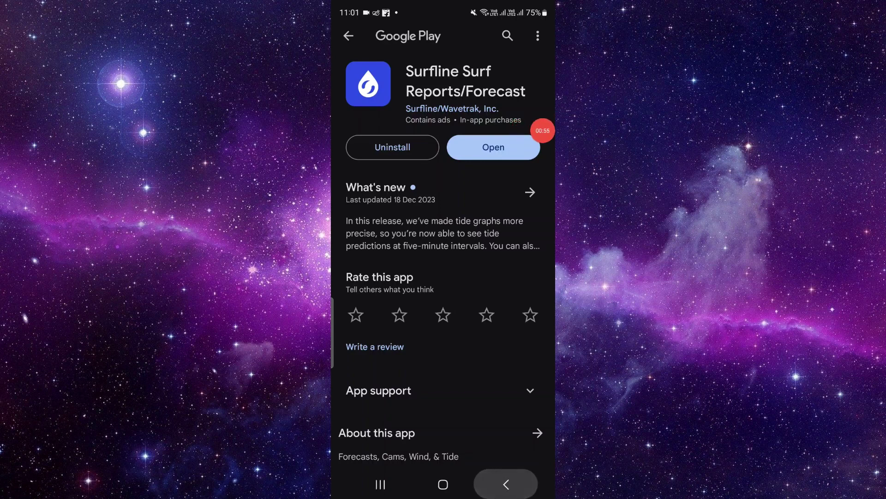
{"action": "left_click", "coordinate": [506, 484]}
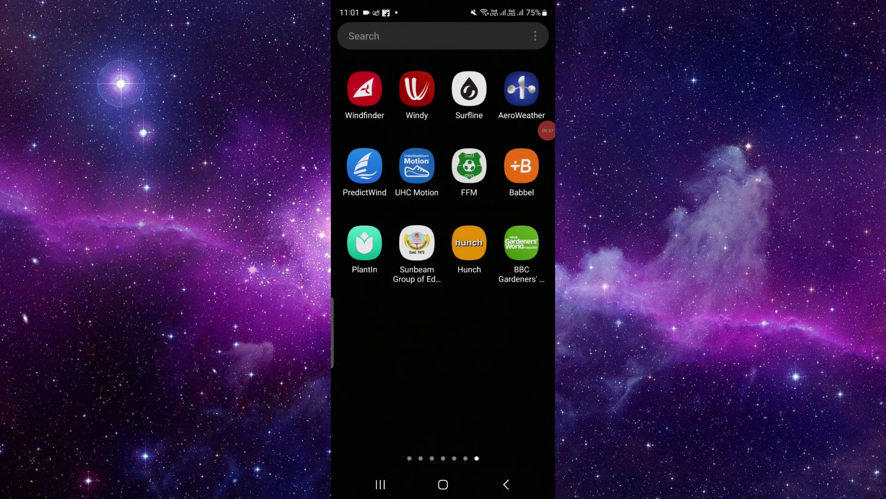
{"action": "left_click", "coordinate": [443, 484]}
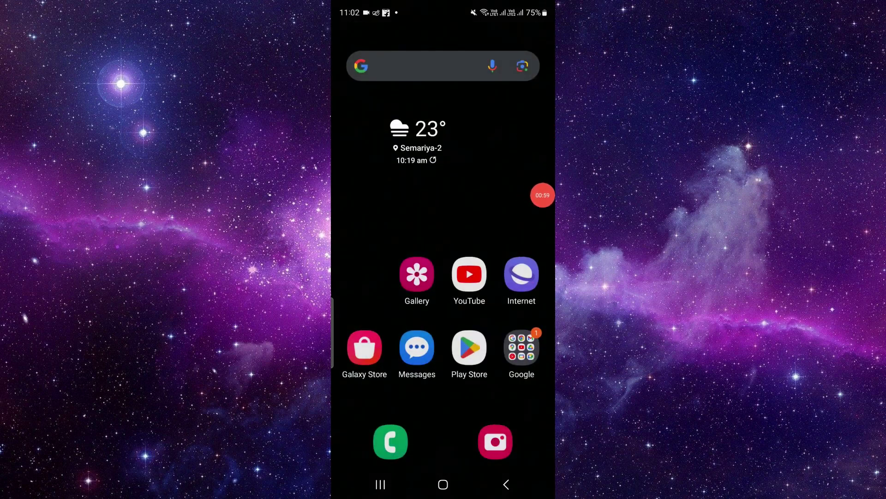